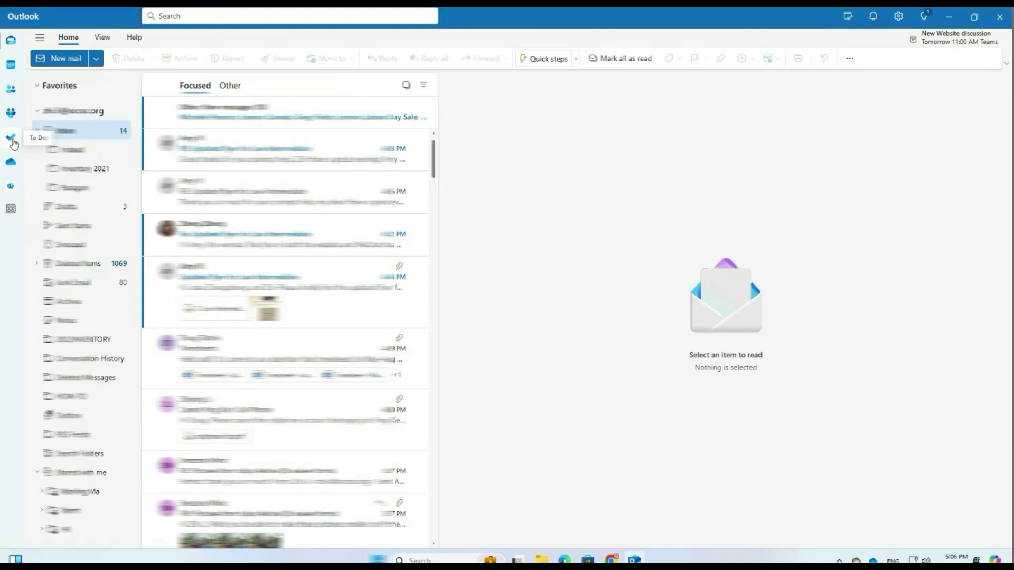
# Open To Do from the left app rail to display the Tasks list
pyautogui.click(12, 138)
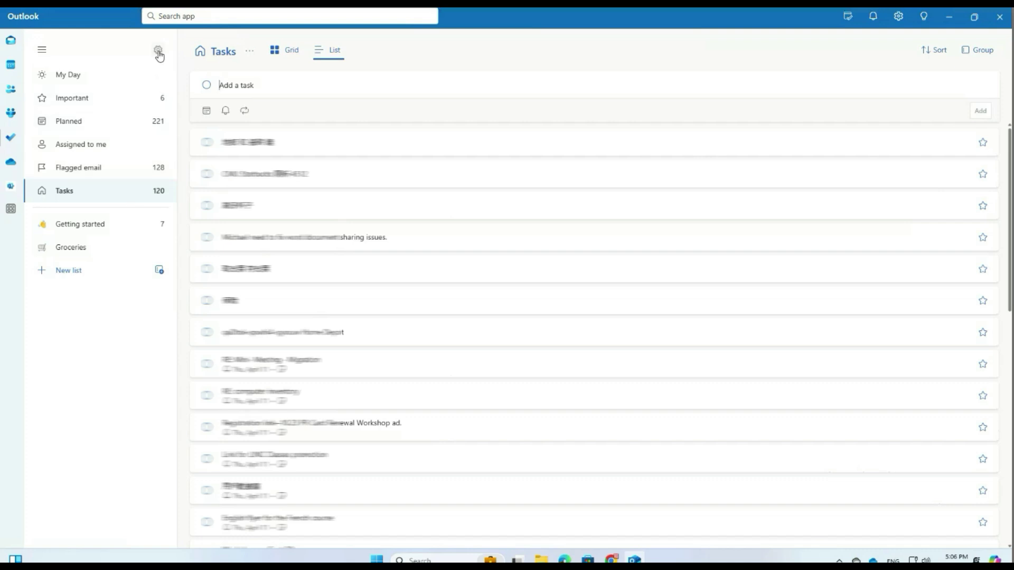
# Switch the Completed smart list to On in To Do settings
pyautogui.click(159, 52)
pyautogui.scroll(-2, 595, 385)
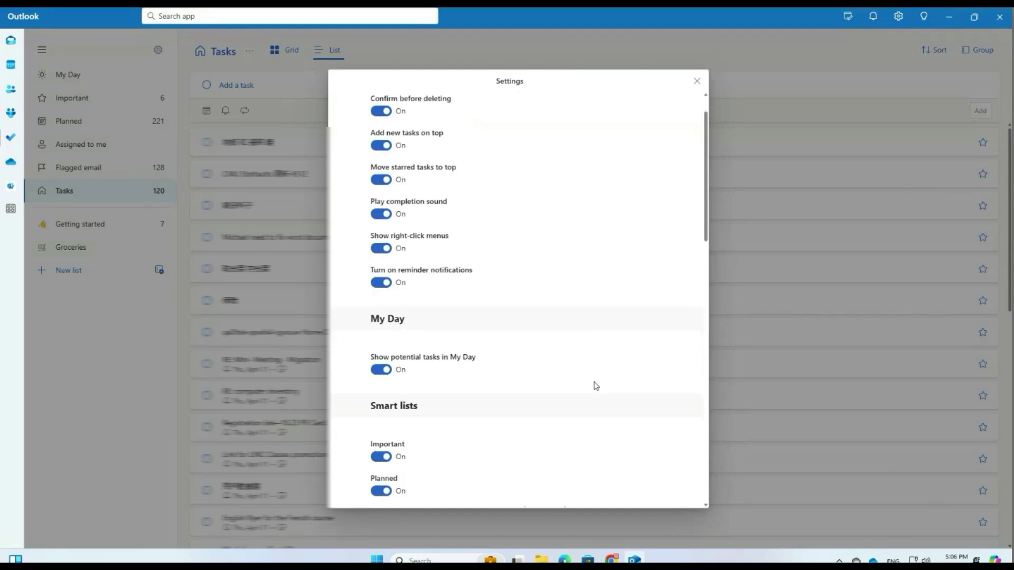
pyautogui.scroll(-2, 596, 386)
pyautogui.scroll(-2, 595, 386)
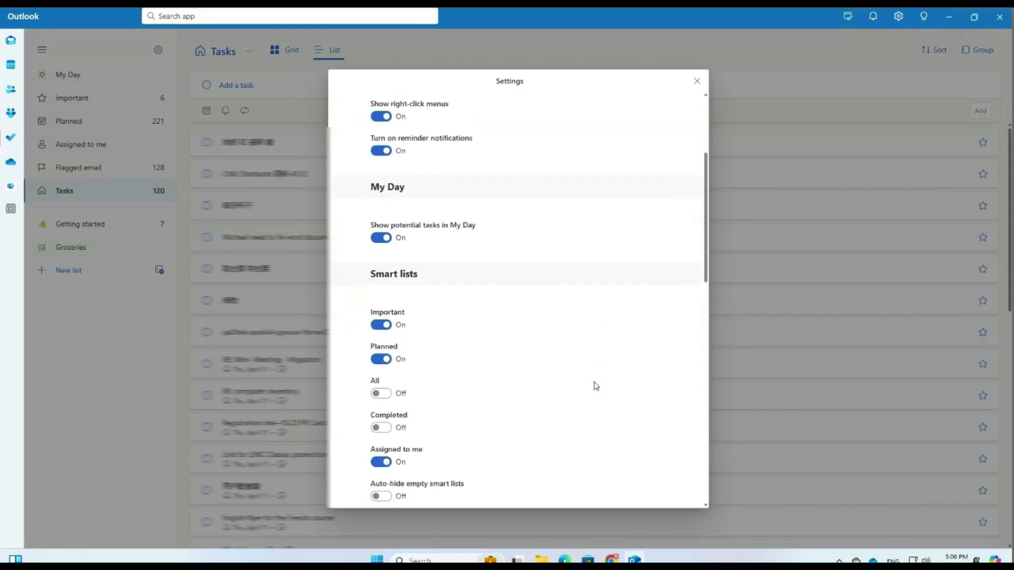
pyautogui.click(380, 428)
pyautogui.click(380, 429)
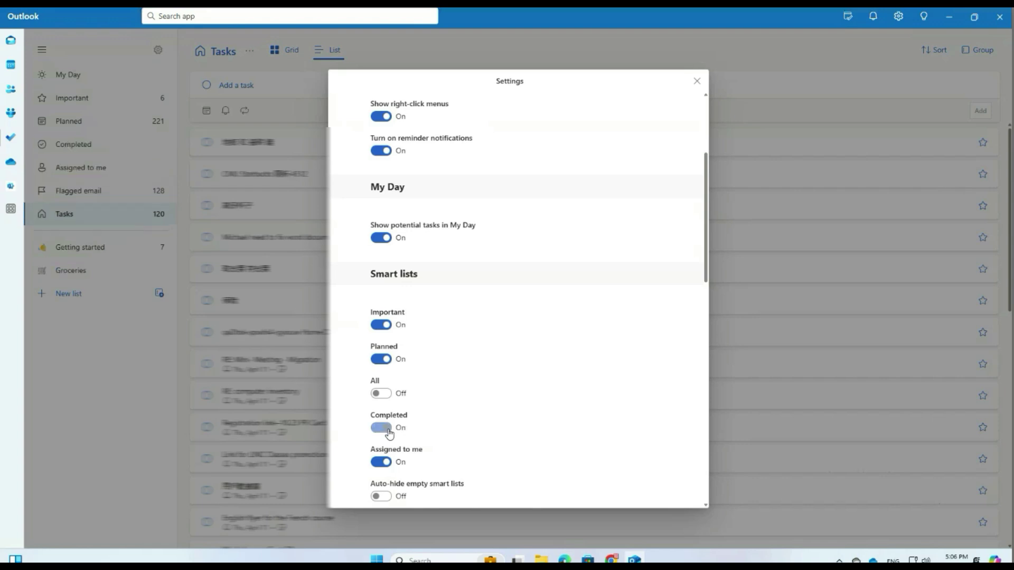
pyautogui.click(697, 82)
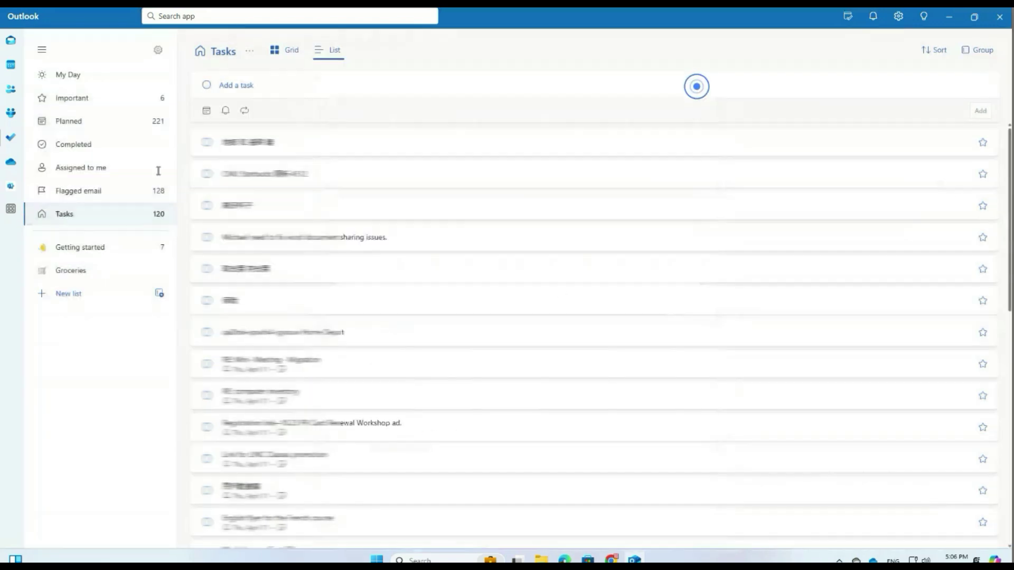
# Select Completed in the To Do sidebar to view finished flagged-email tasks
pyautogui.click(77, 148)
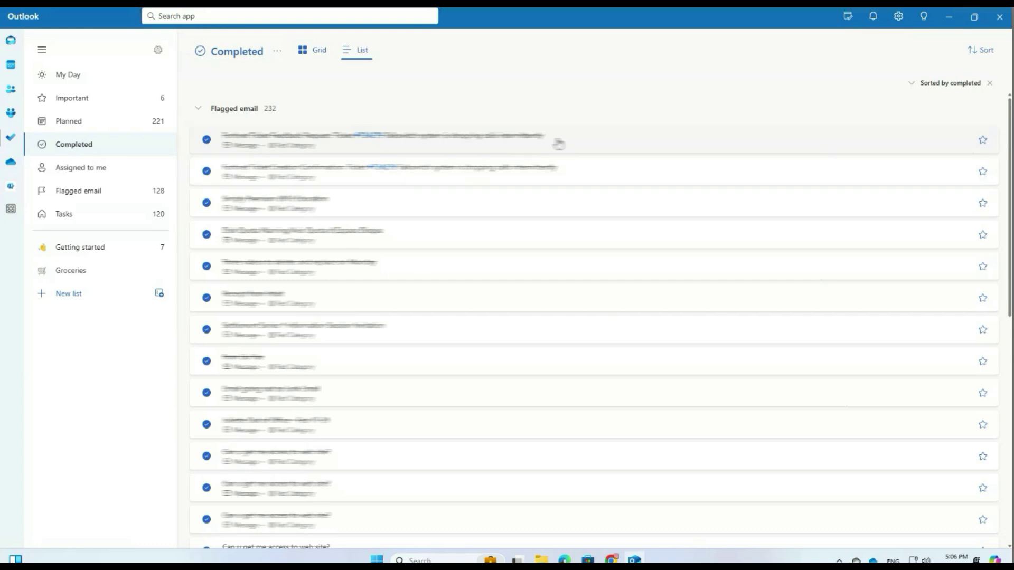
# Select a range of completed tasks and permanently delete them, leaving 193 flagged-email tasks
pyautogui.click(564, 145)
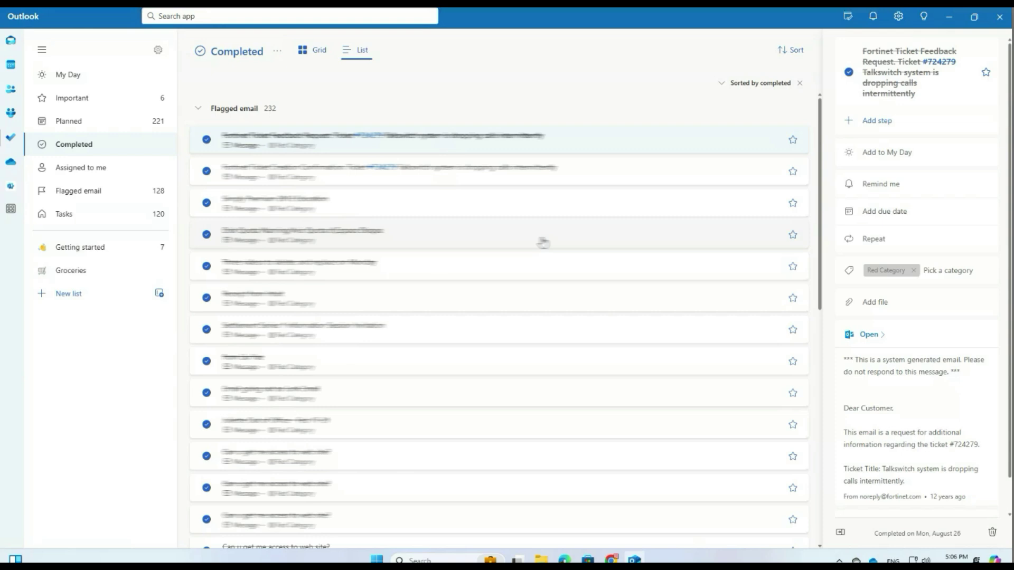
pyautogui.scroll(-5, 572, 255)
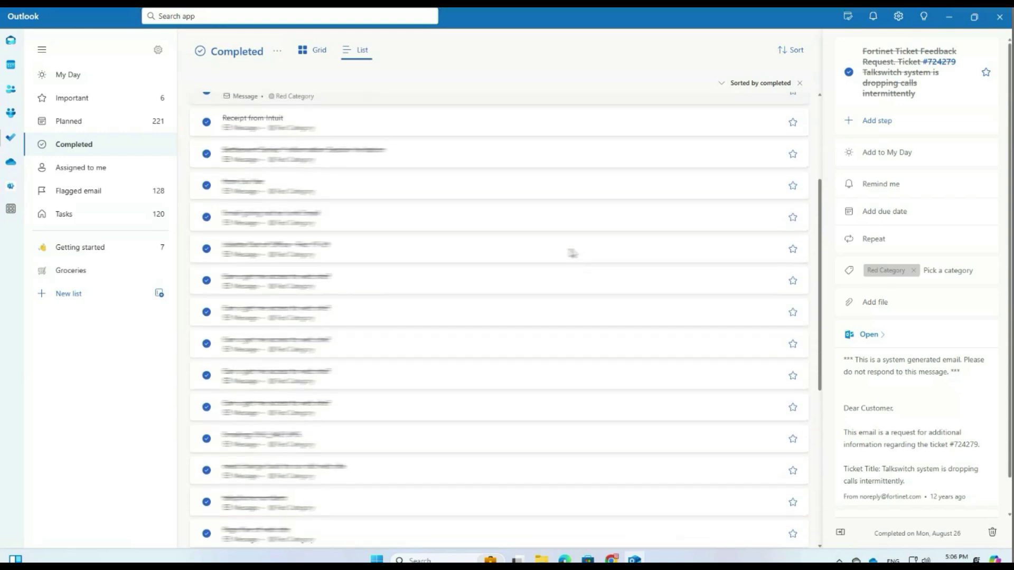
pyautogui.scroll(-5, 572, 255)
pyautogui.scroll(-4, 572, 255)
pyautogui.scroll(-4, 572, 255)
pyautogui.scroll(-3, 572, 255)
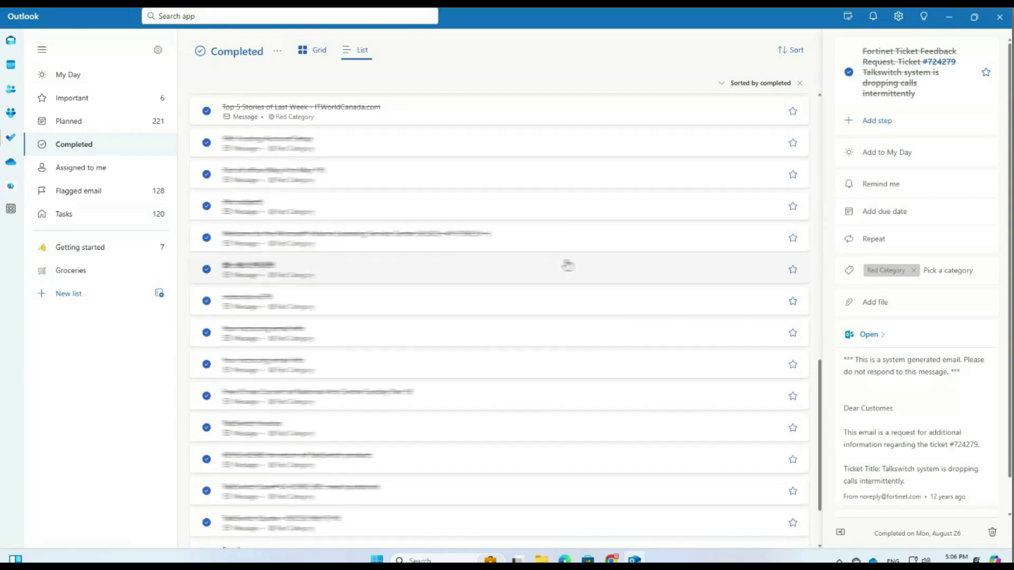
pyautogui.scroll(-3, 555, 317)
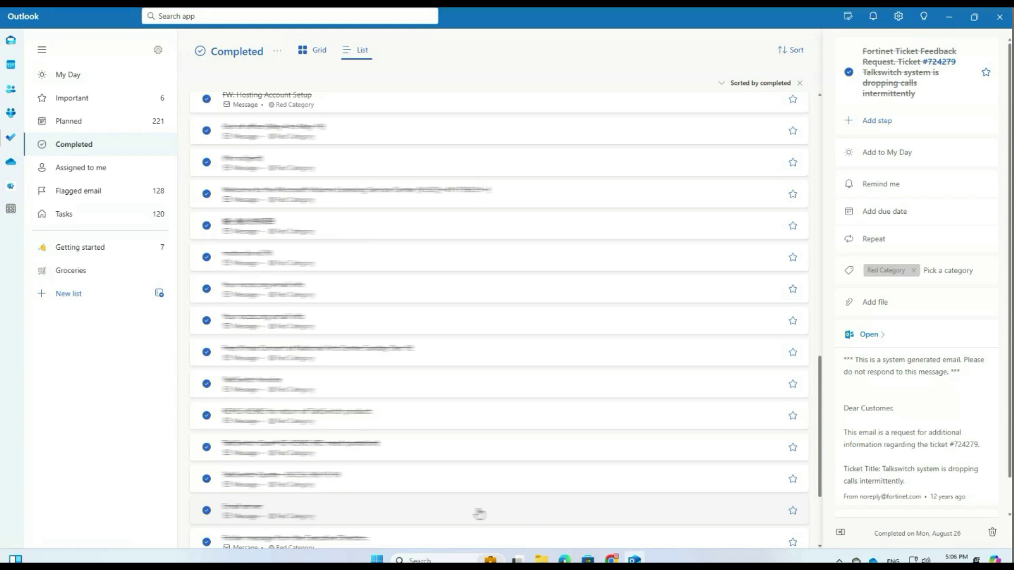
pyautogui.click(479, 513)
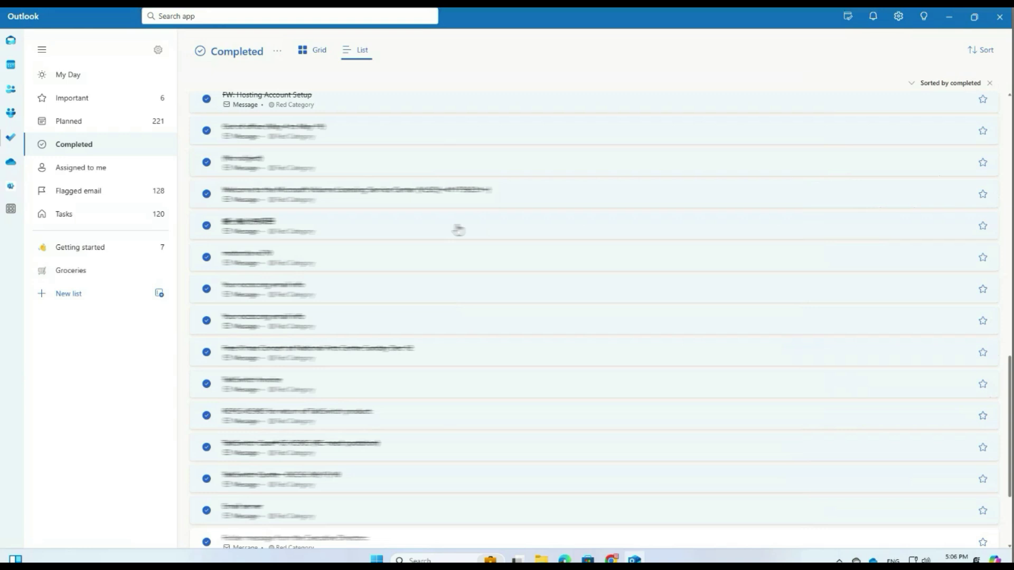
pyautogui.rightClick(458, 229)
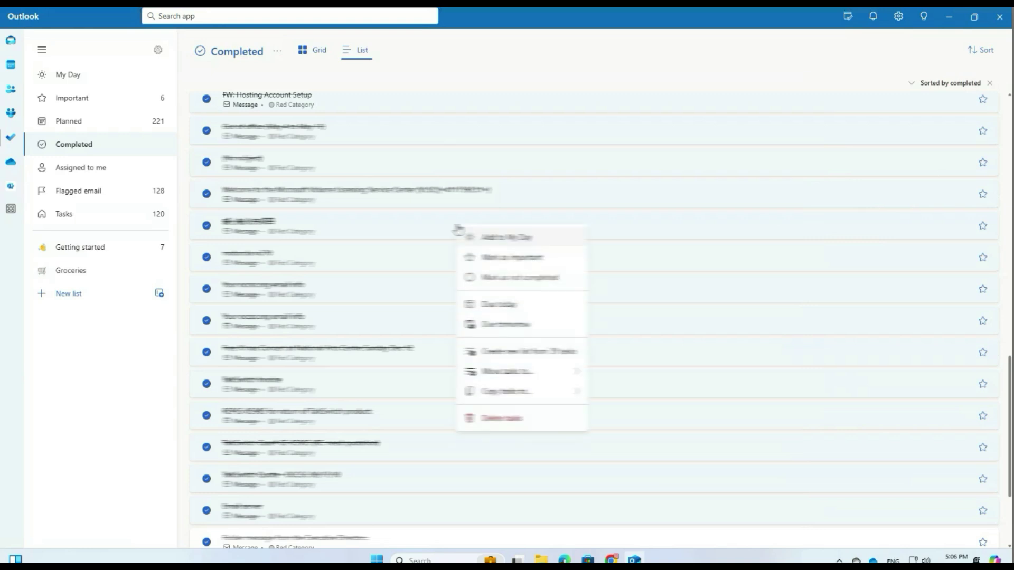
pyautogui.click(505, 418)
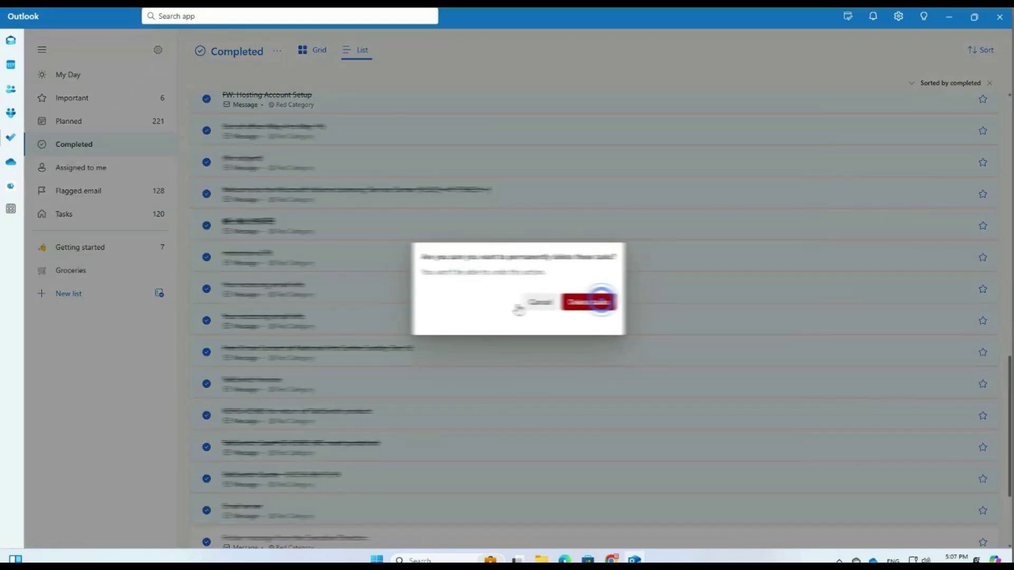
pyautogui.click(589, 303)
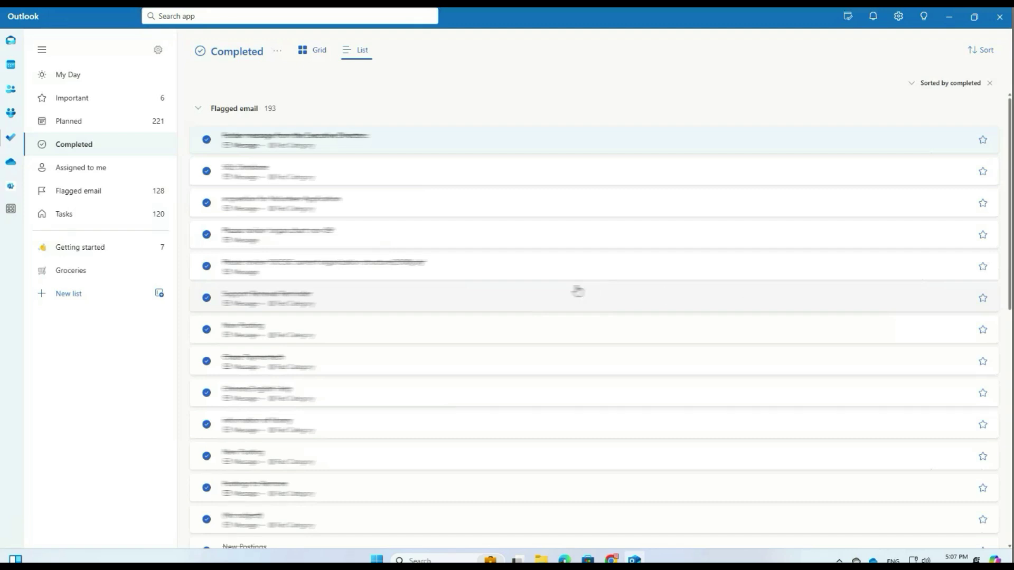